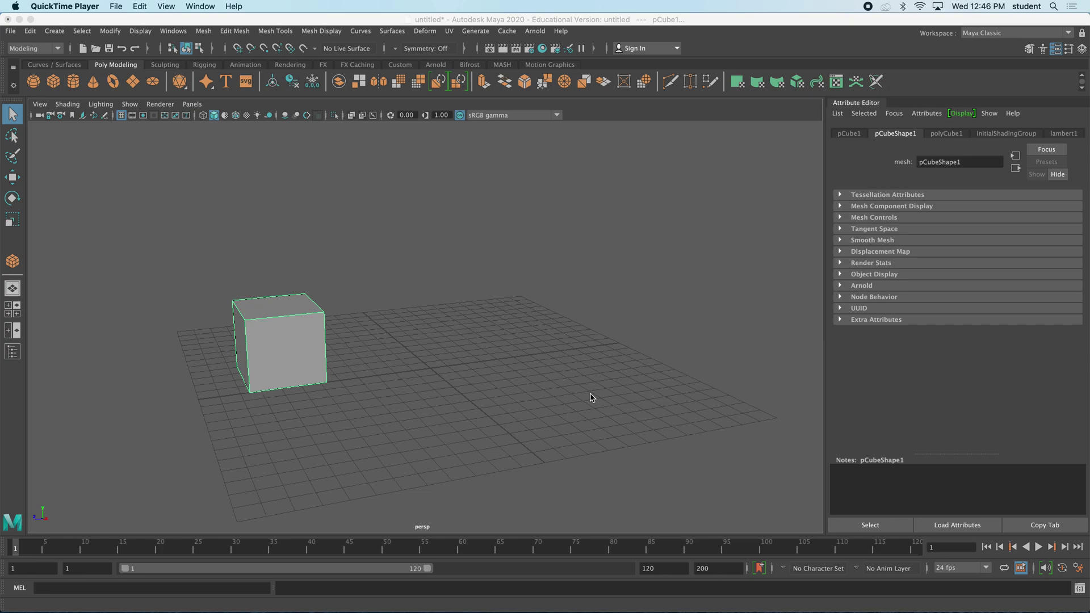
- Orbit the persp view around the cube to a frontal angle and activate the Move tool
left_click(391, 371)
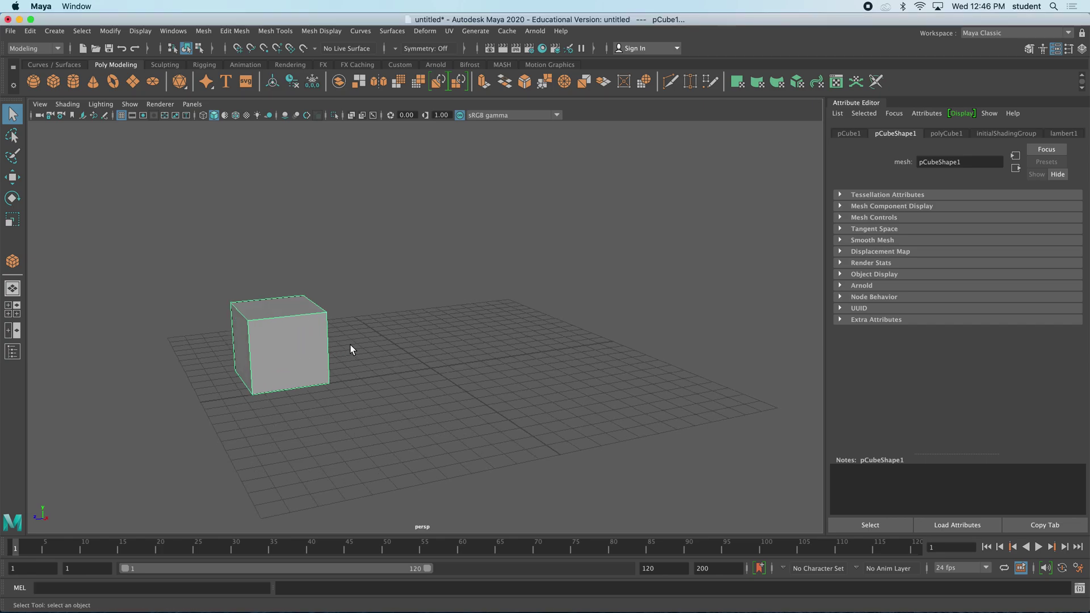
left_click_drag(349, 345, 354, 343, "alt")
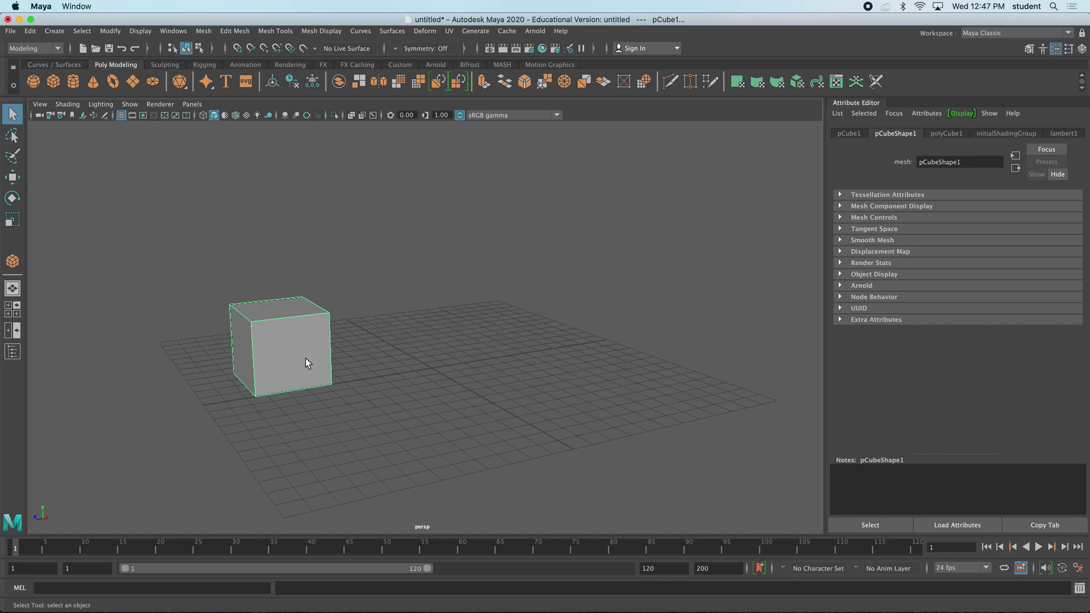
left_click_drag(311, 356, 276, 327, "alt")
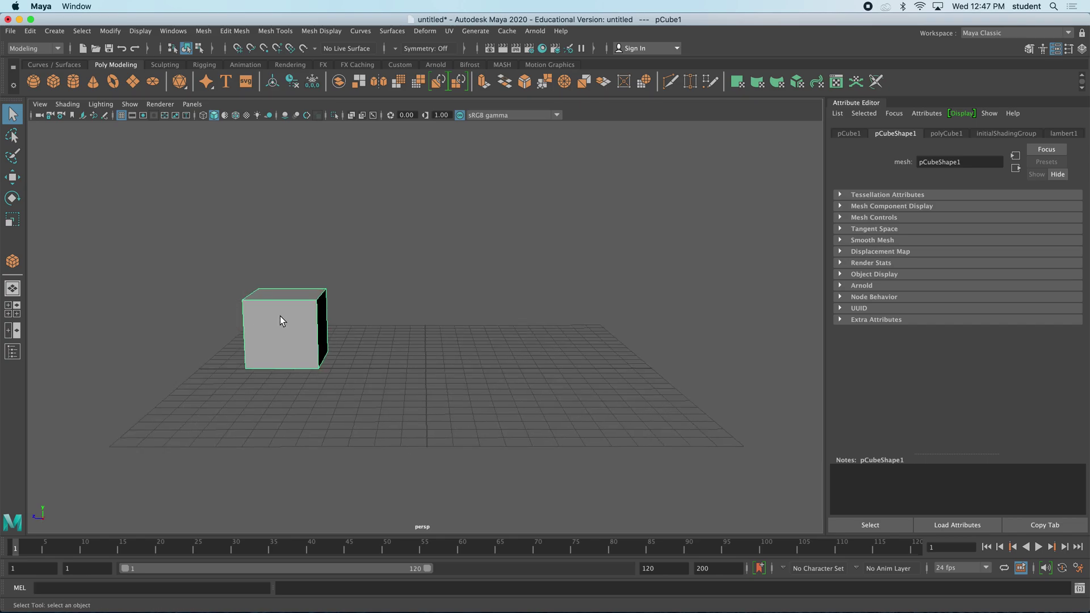
left_click_drag(279, 318, 326, 322, "alt")
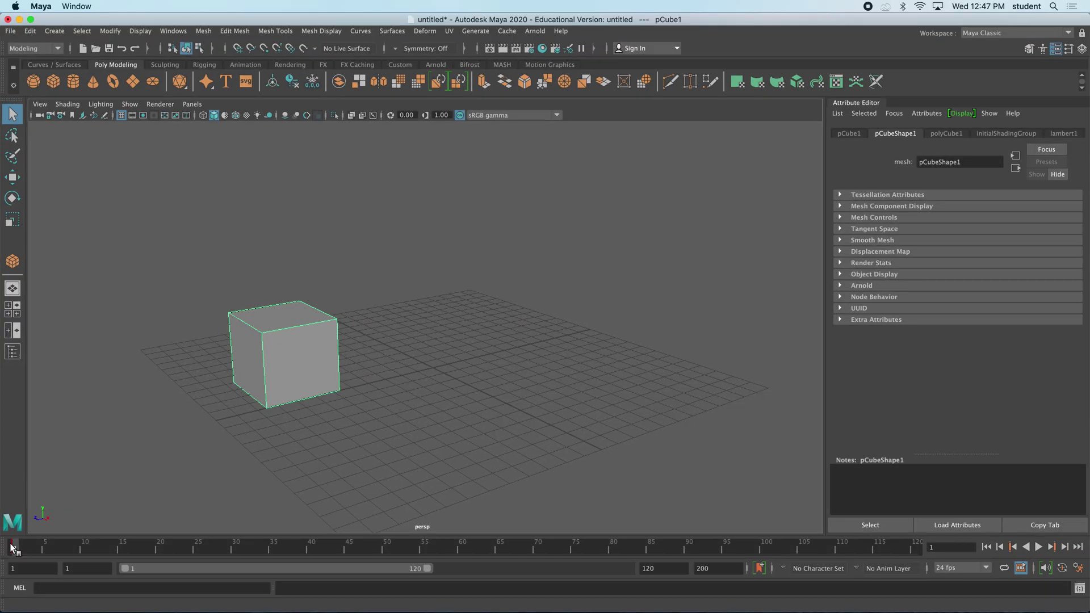
left_click_drag(319, 381, 287, 372, "alt")
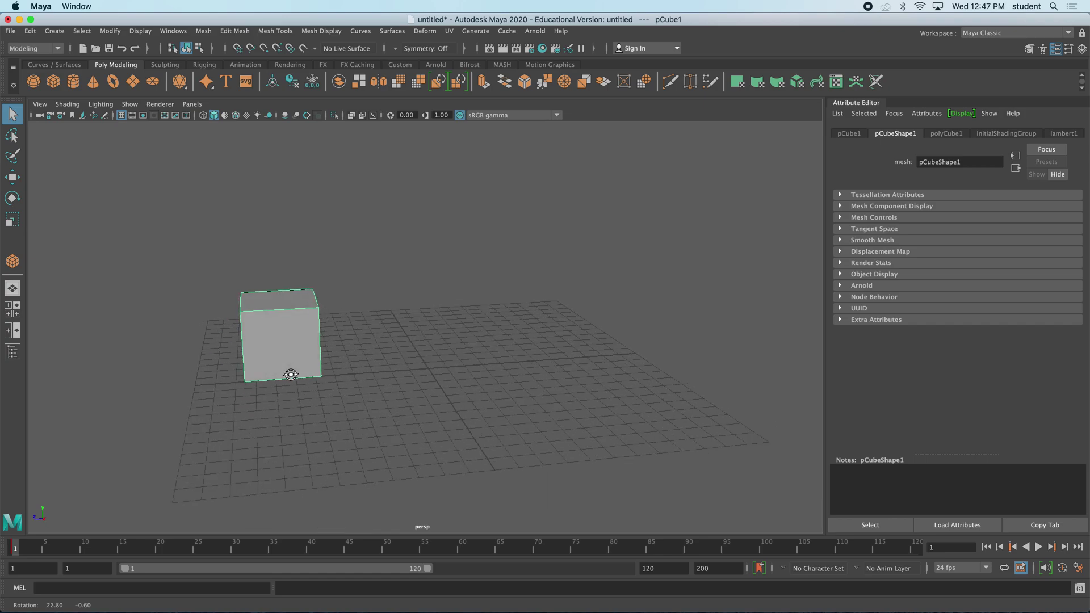
left_click(12, 177)
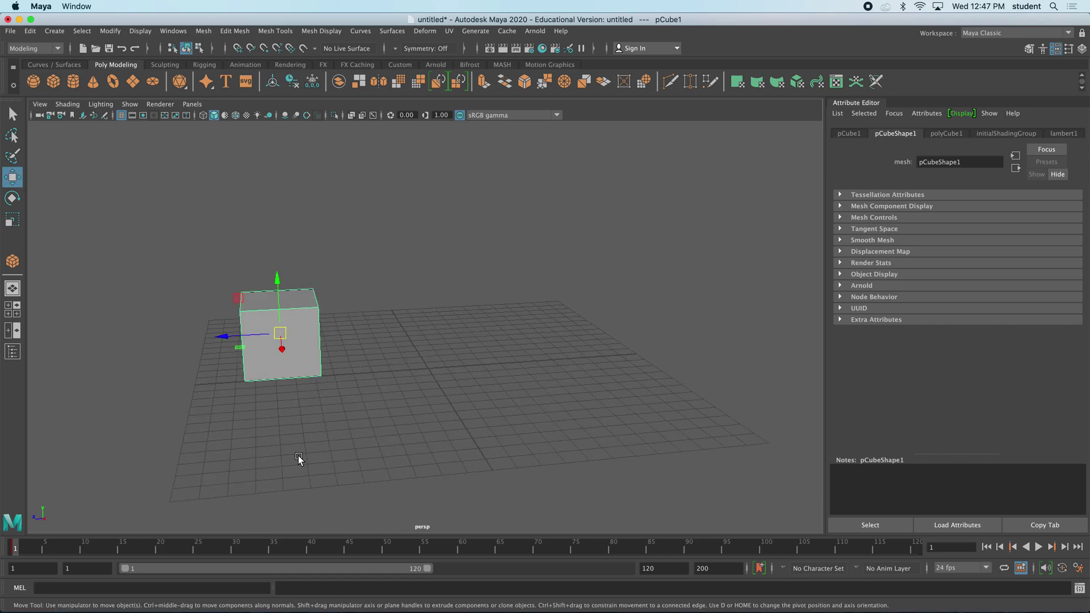
- At frame 30, slide the cube right along X and key it, then scrub to preview
left_click_drag(43, 549, 462, 548)
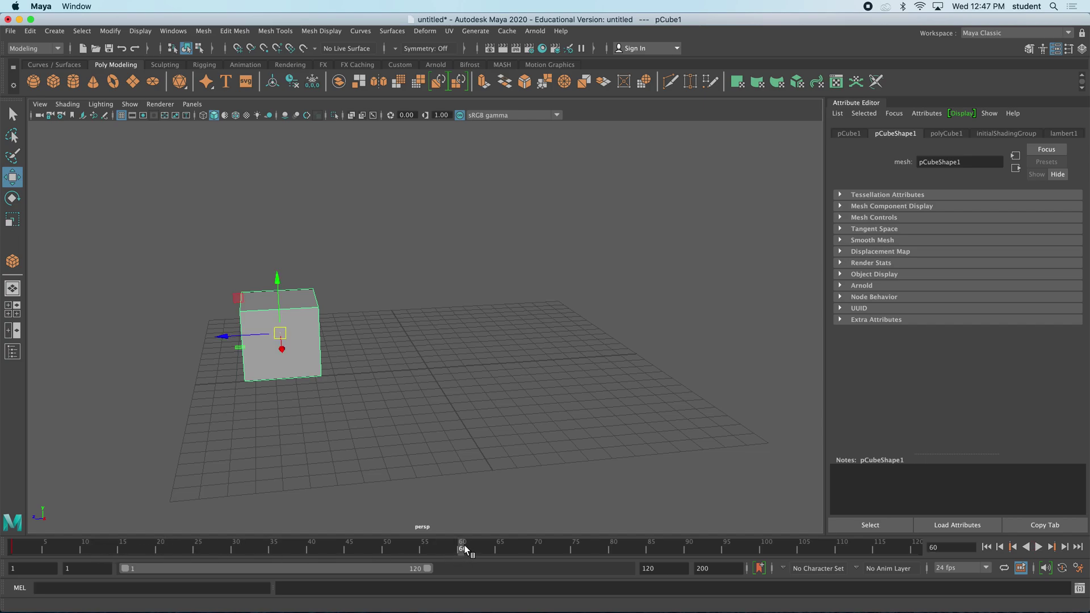
key("alt+v")
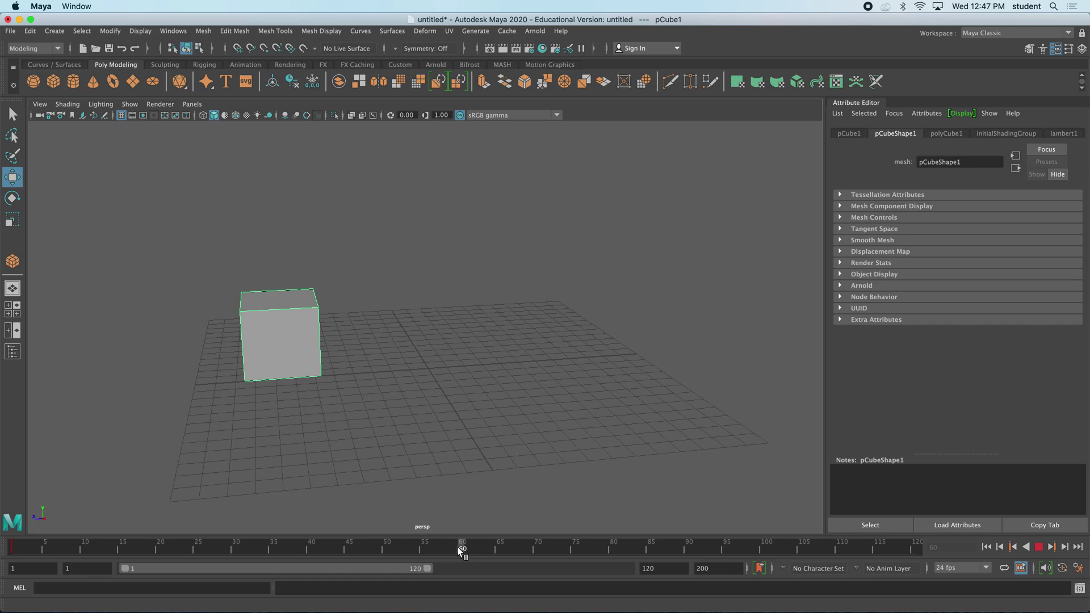
left_click_drag(460, 550, 234, 553)
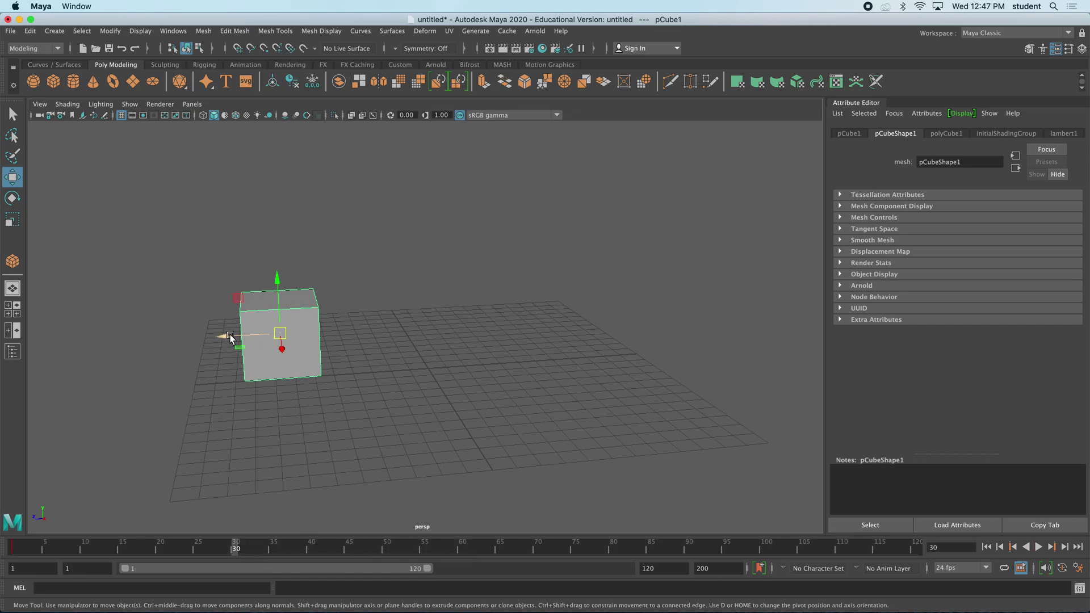
left_click_drag(231, 337, 480, 352)
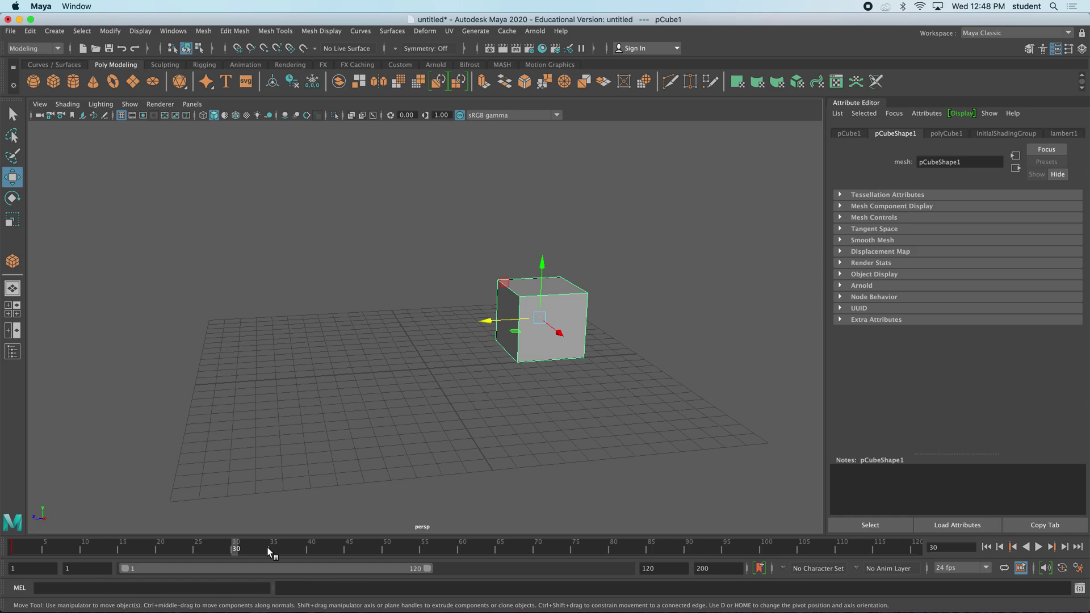
key("s")
mouse_move(215, 544)
left_mouse_down()
mouse_move(7, 551)
mouse_move(462, 552)
left_mouse_up()
- At frame 60, move the cube toward front right, rotate it about 110° on Y, and key both
left_click_drag(567, 336, 647, 423)
key("s")
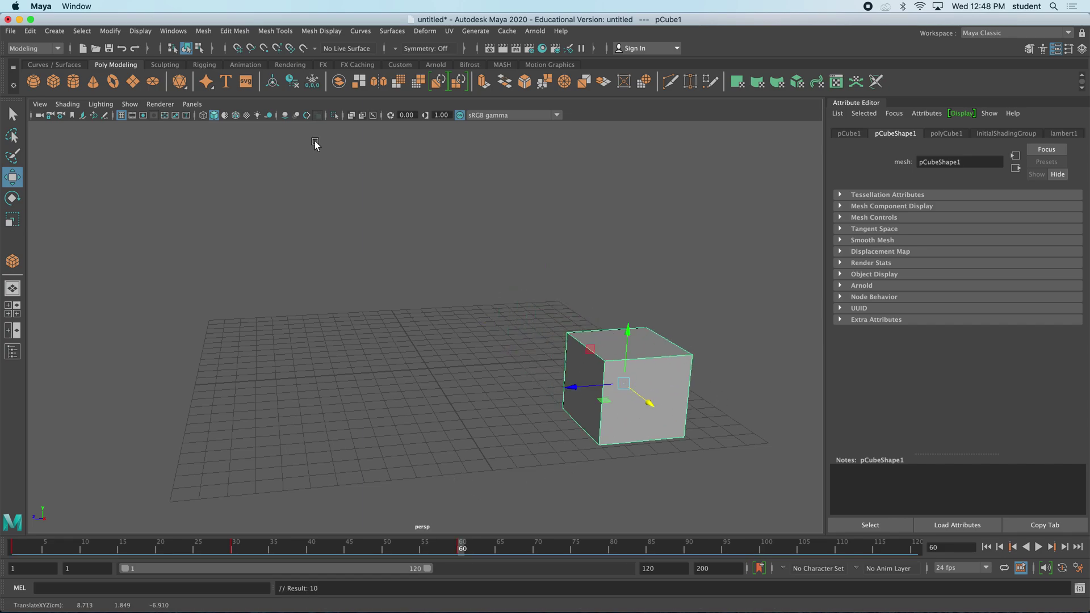
left_click(12, 197)
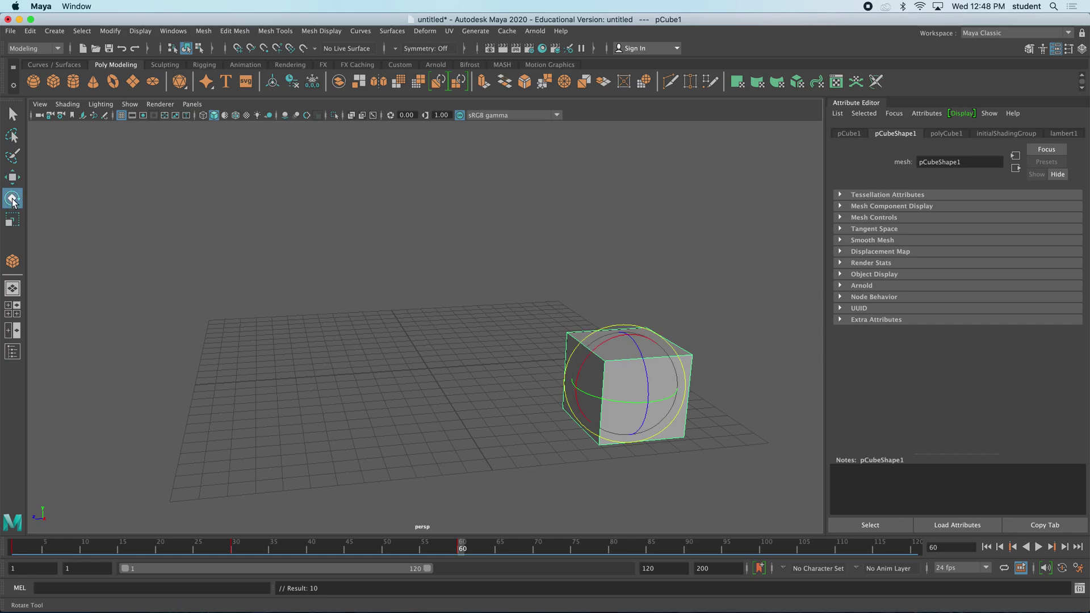
mouse_move(613, 401)
left_mouse_down()
mouse_move(657, 401)
mouse_move(698, 369)
mouse_move(683, 328)
mouse_move(579, 389)
mouse_move(675, 381)
left_mouse_up()
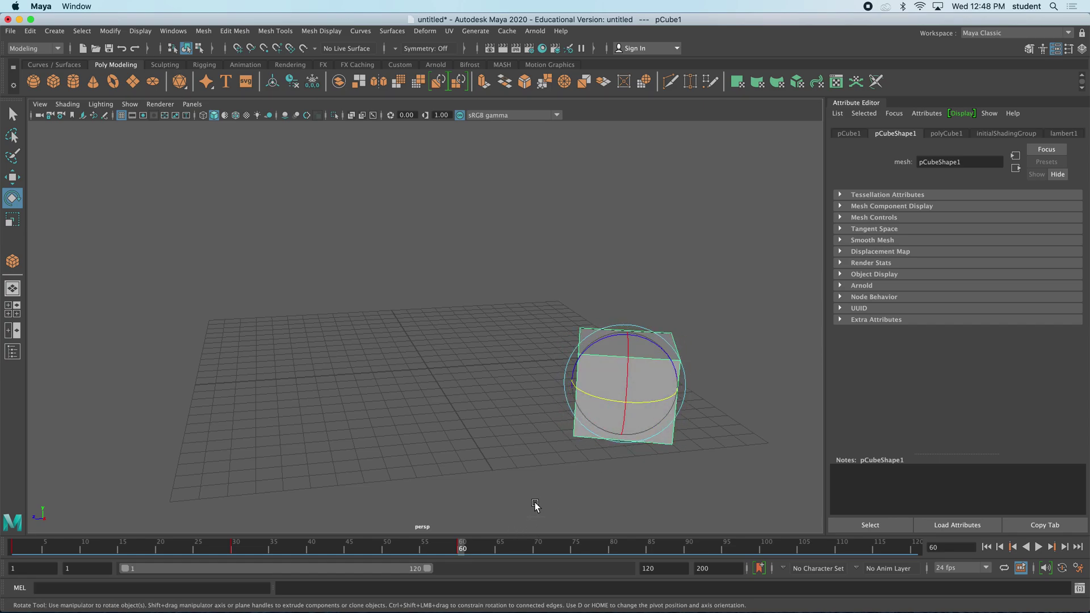
key("s")
left_click_drag(433, 545, 920, 542)
- Key the frame-120 pose: cube back near grid centre, half-scaled, and turned about 318° on Y
key("w")
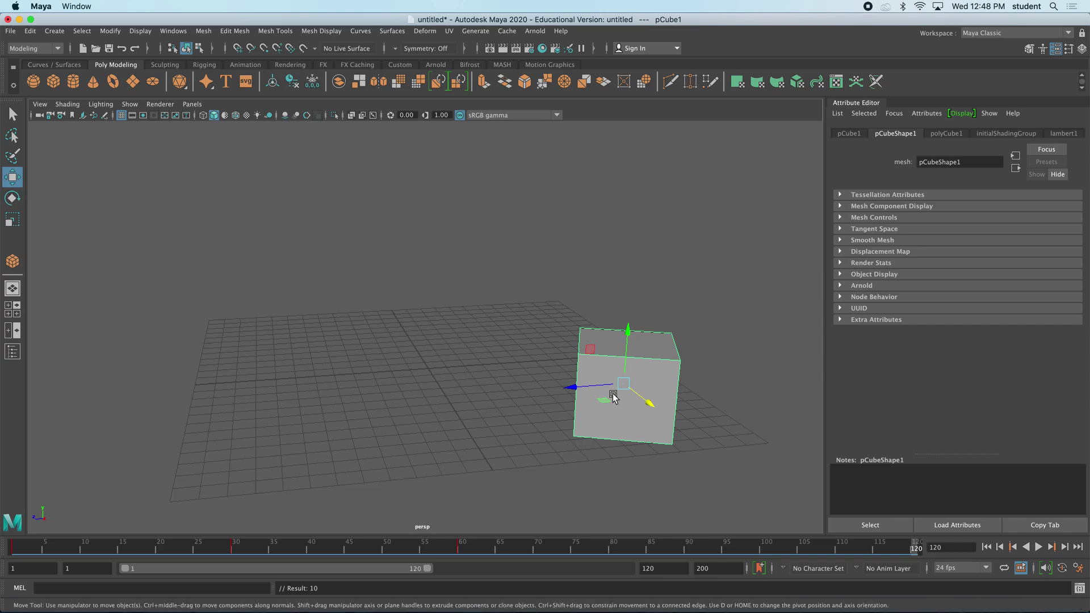
left_click_drag(609, 407, 397, 377)
key("r")
left_click(11, 177)
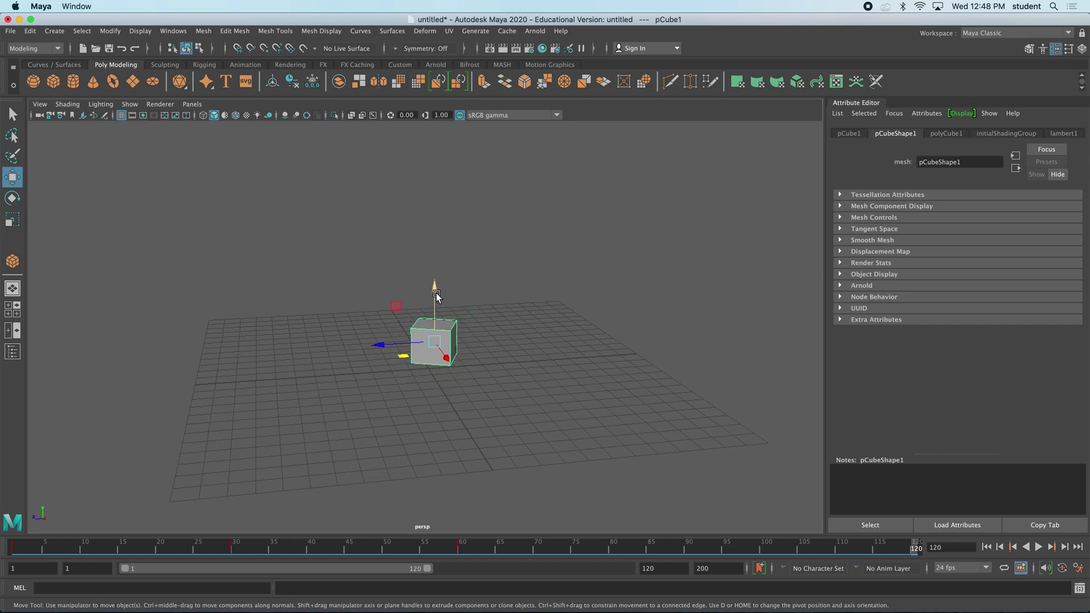
left_click_drag(428, 292, 428, 308)
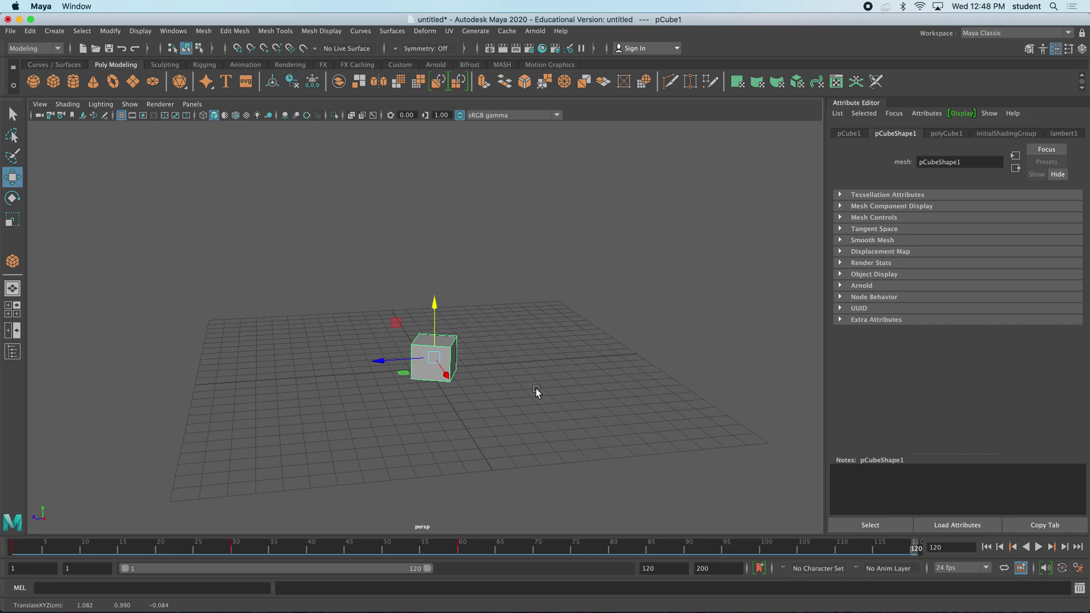
left_click(12, 198)
left_click_drag(404, 365, 474, 389)
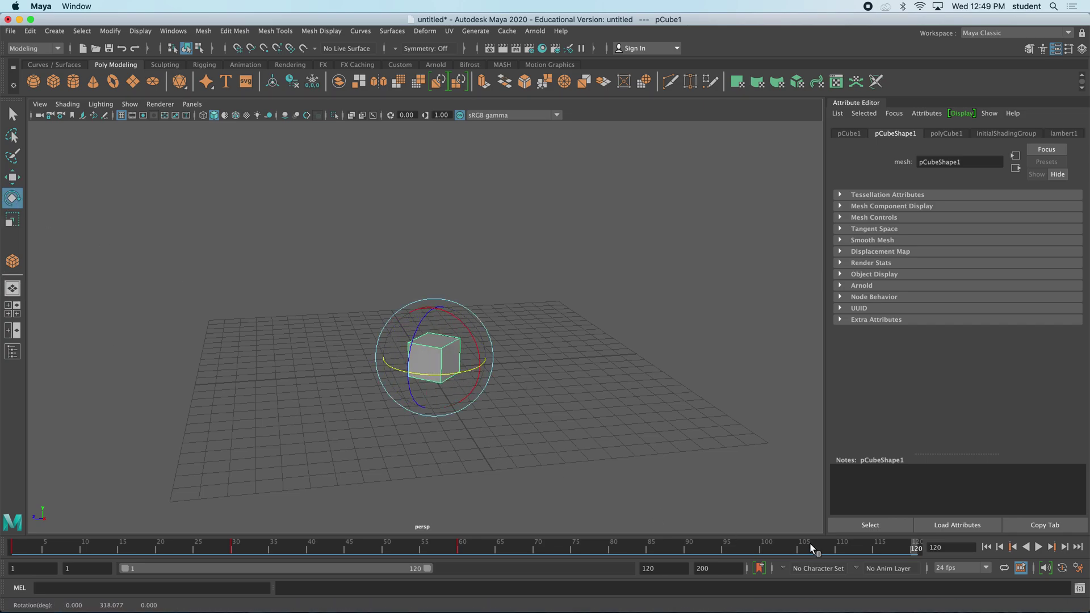
key("s")
- Return to the Select Tool, play the animation from frame 1 twice, and stop at frame 1
key("q")
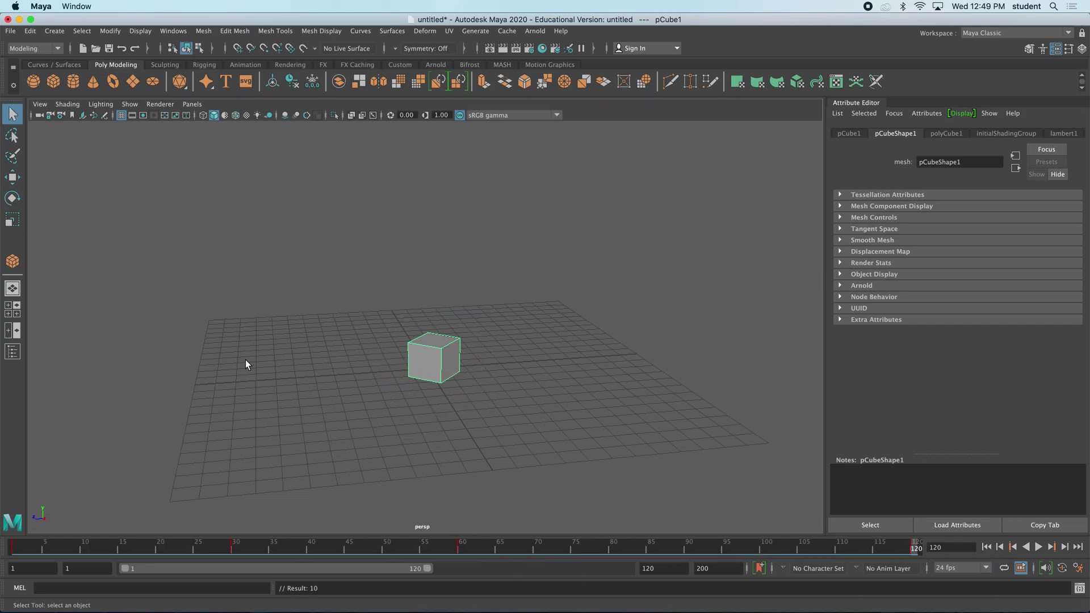
left_click(15, 547)
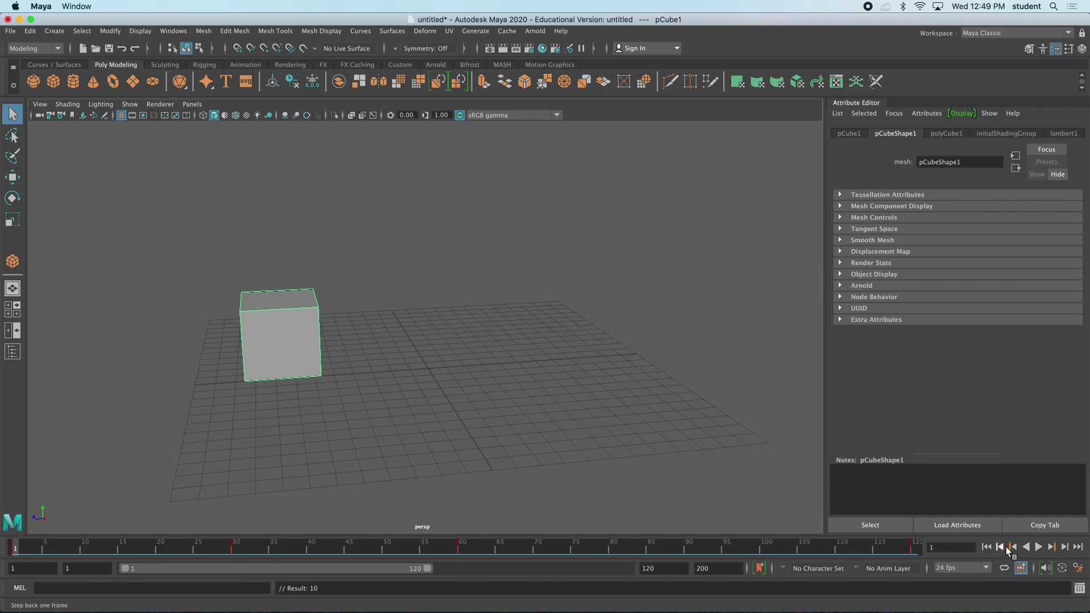
left_click(1039, 547)
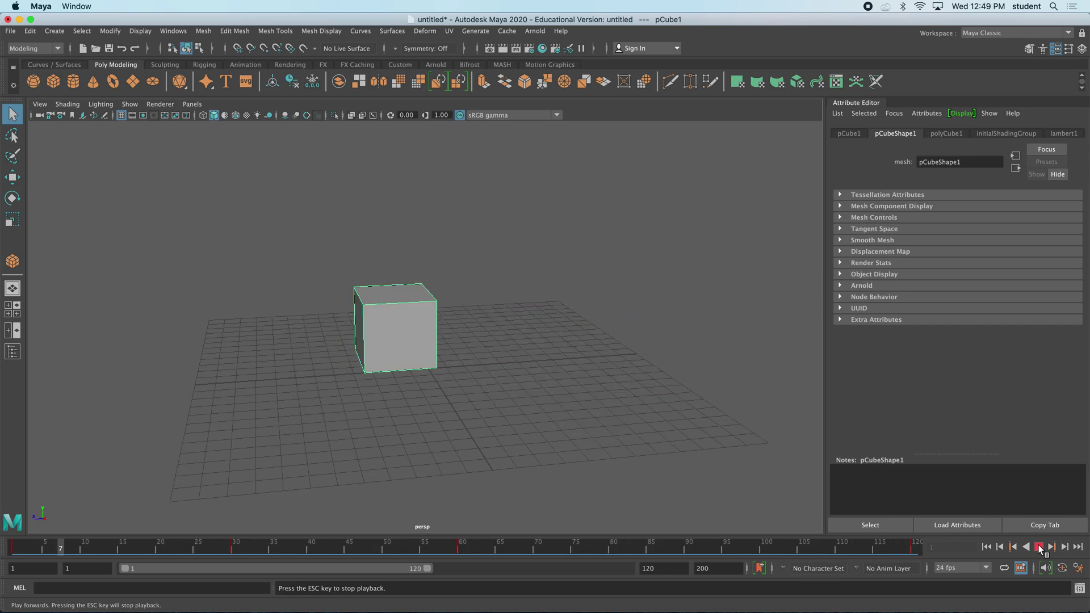
left_click(1038, 546)
left_click(1039, 546)
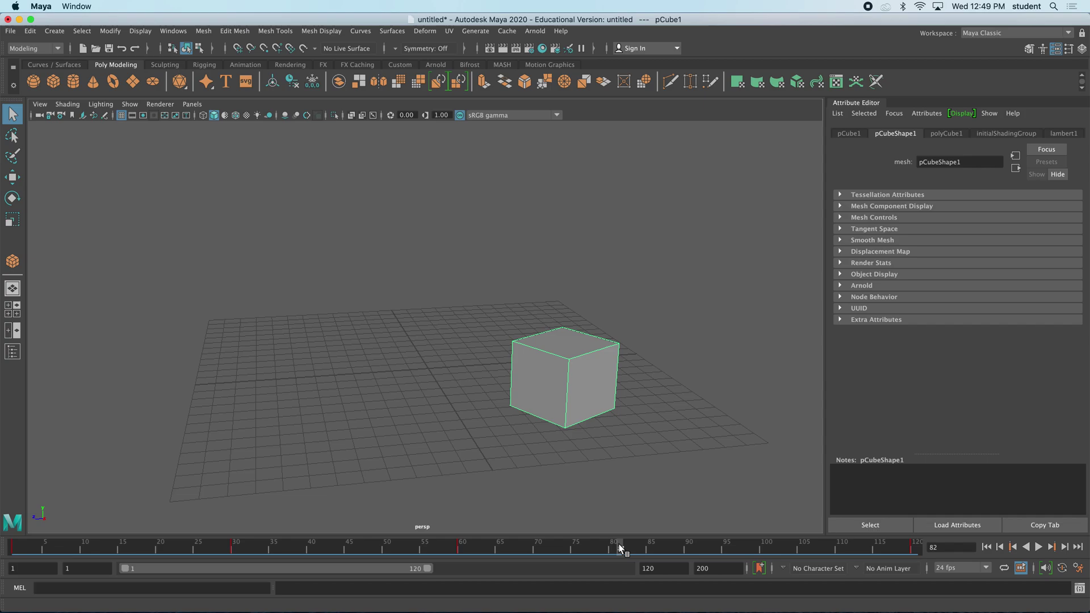
key("alt+shift+v")
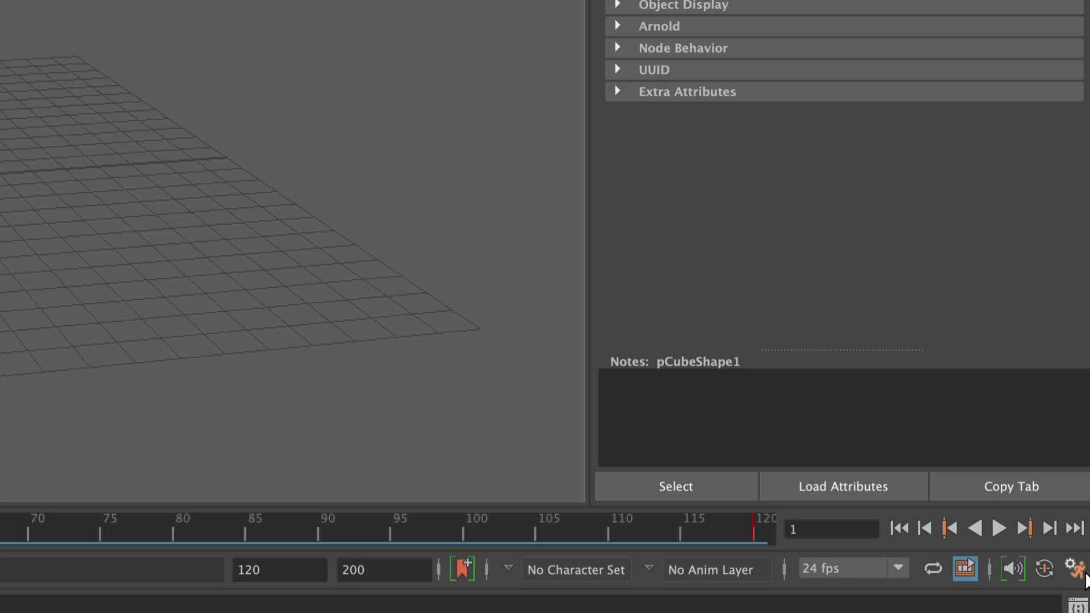
- Set the Time Slider playback speed to 24 fps x 1 and save the preferences
left_click(1081, 570)
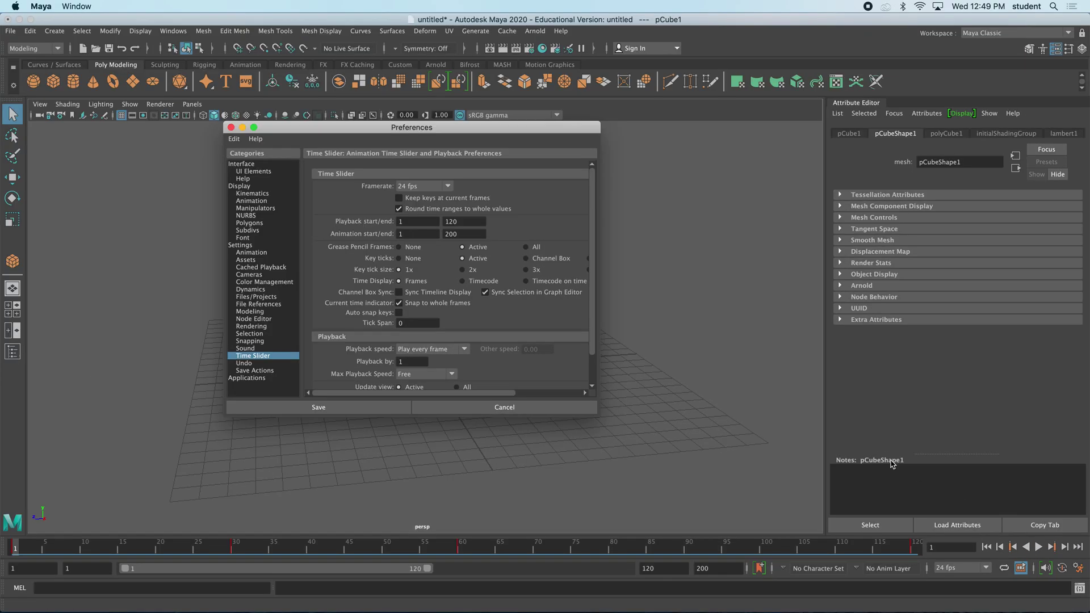
left_click_drag(491, 135, 681, 144)
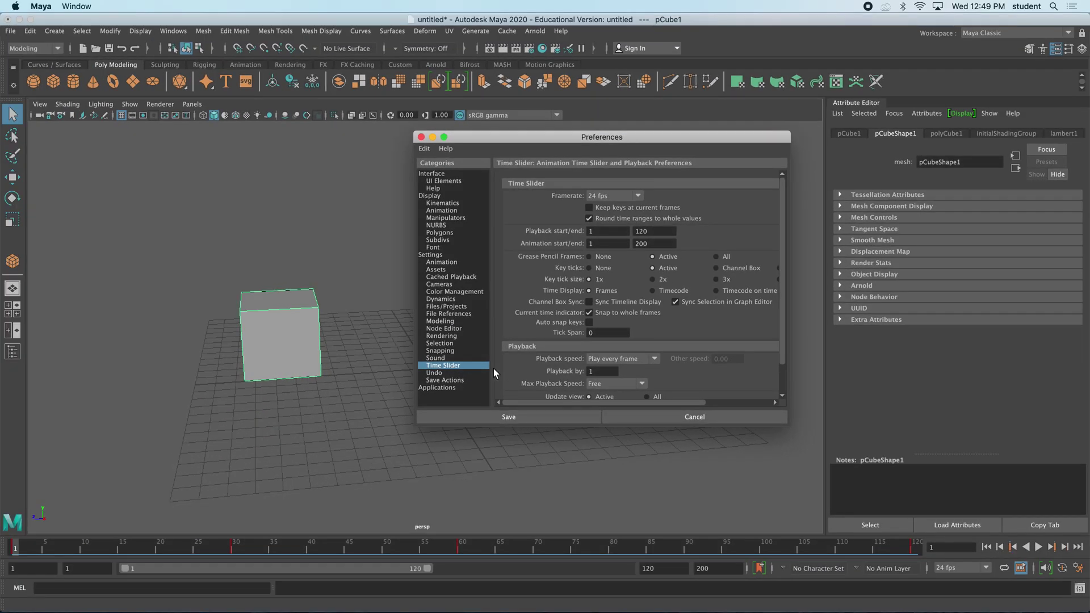
left_click(603, 360)
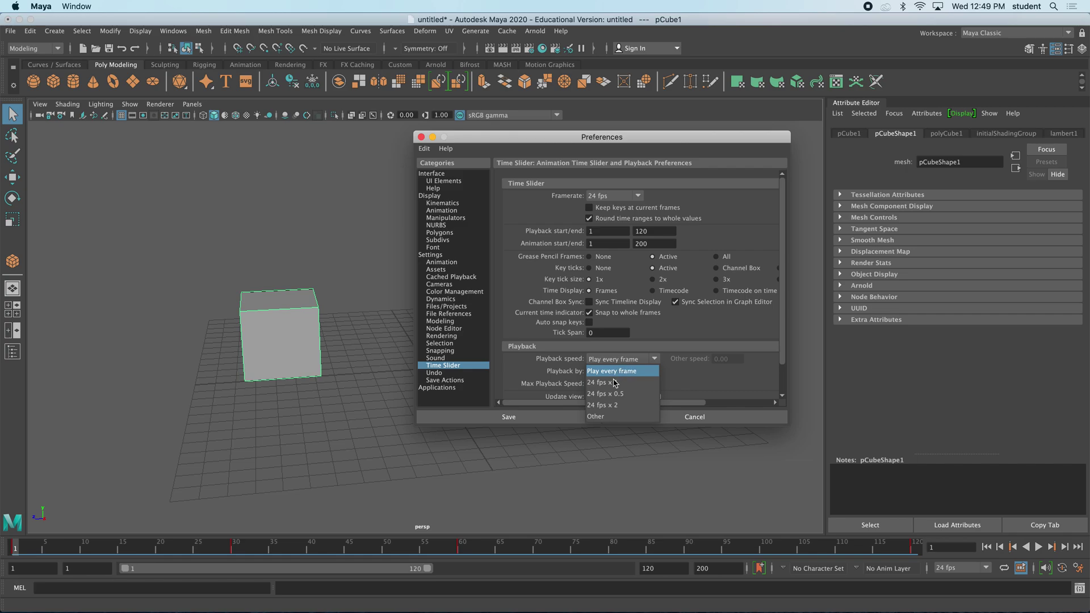
left_click(607, 383)
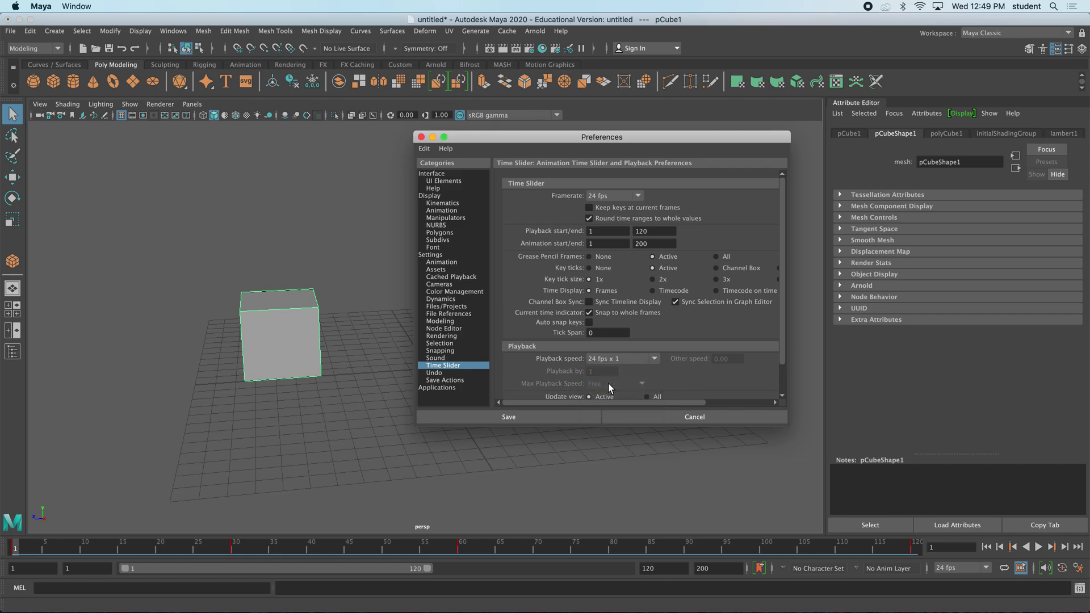
left_click(551, 417)
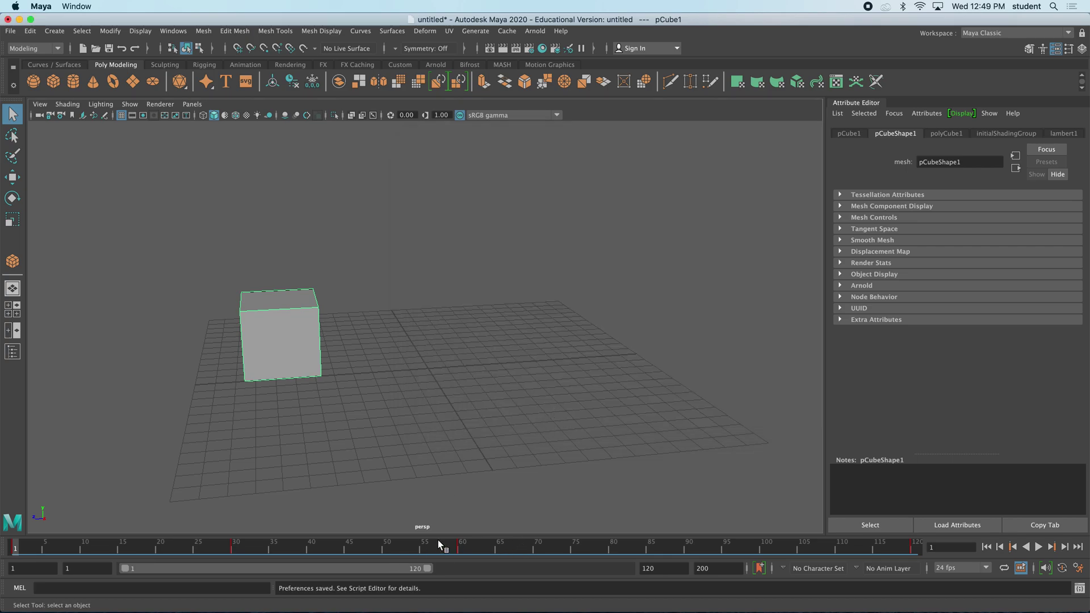
- Play the cube's animation forward at real-time 24 fps
left_click(1037, 546)
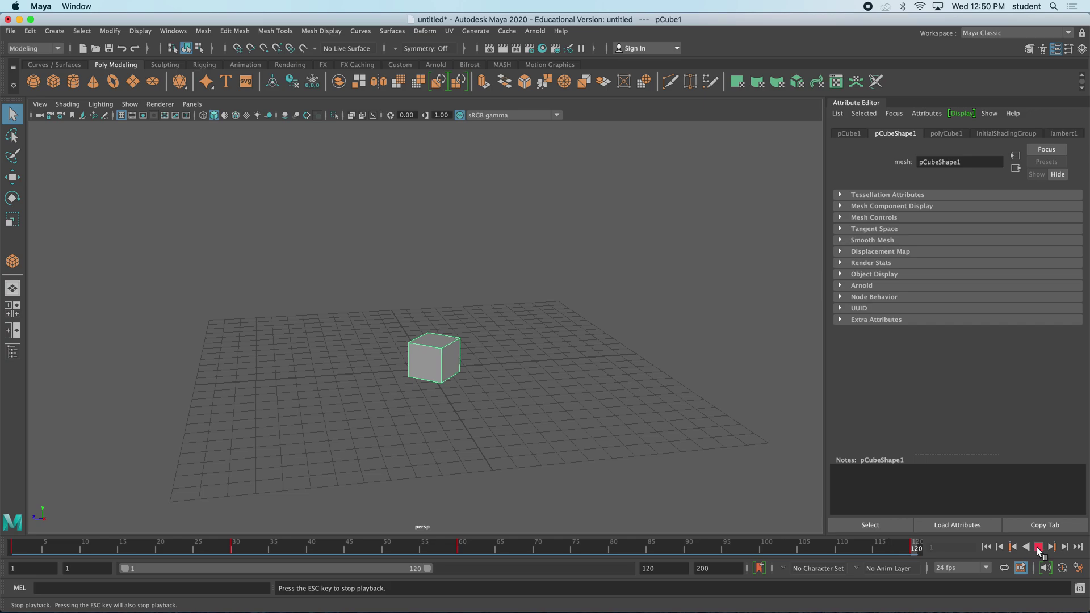
- Stop playback and set every key across frames 1–120 to linear tangents
key("Escape")
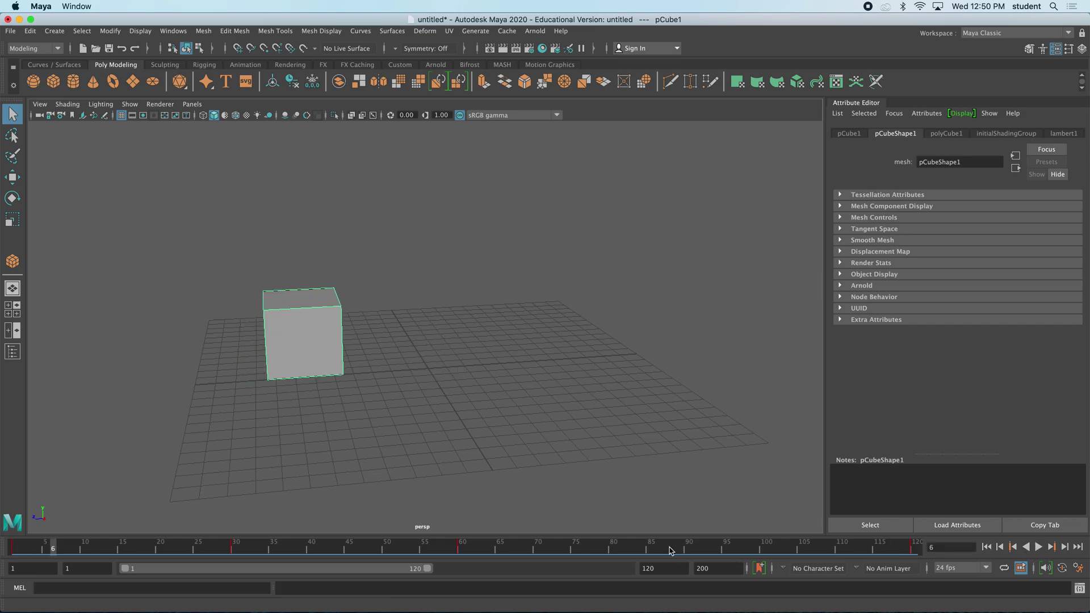
double_click(669, 546)
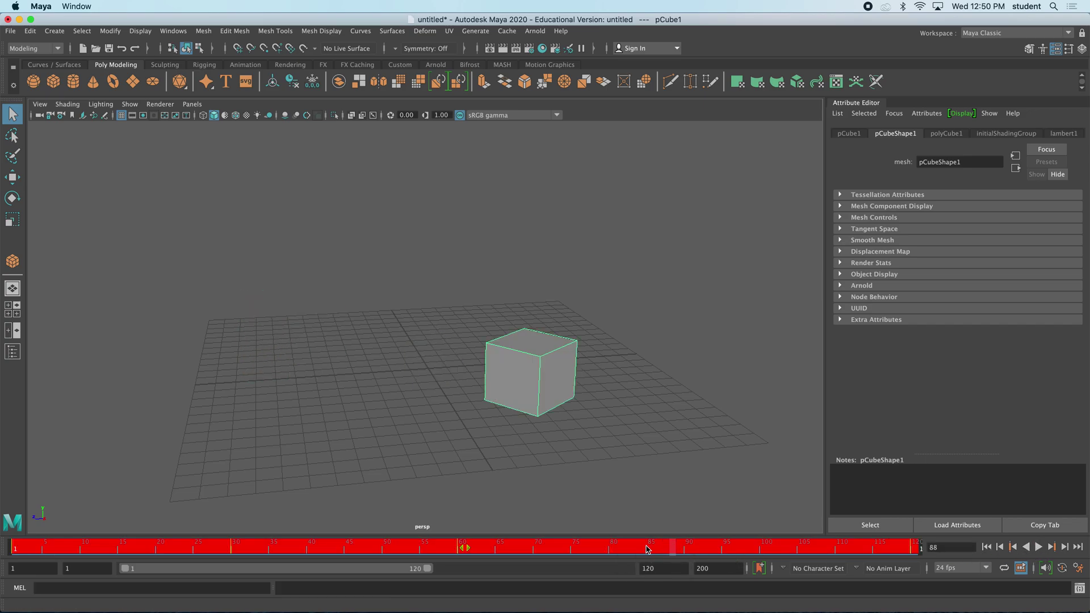
right_click(614, 550)
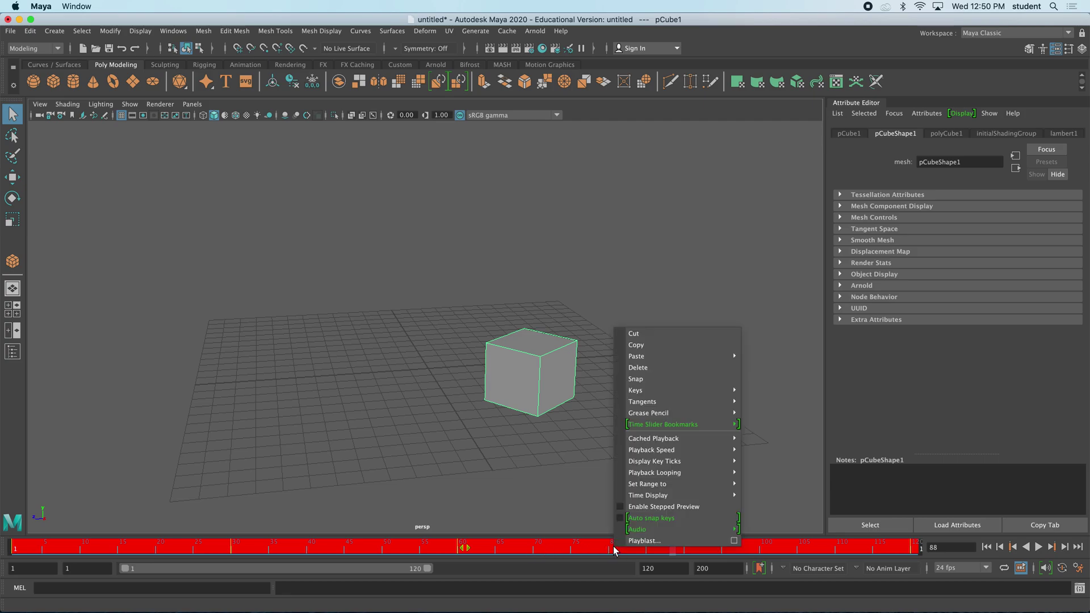
mouse_move(675, 403)
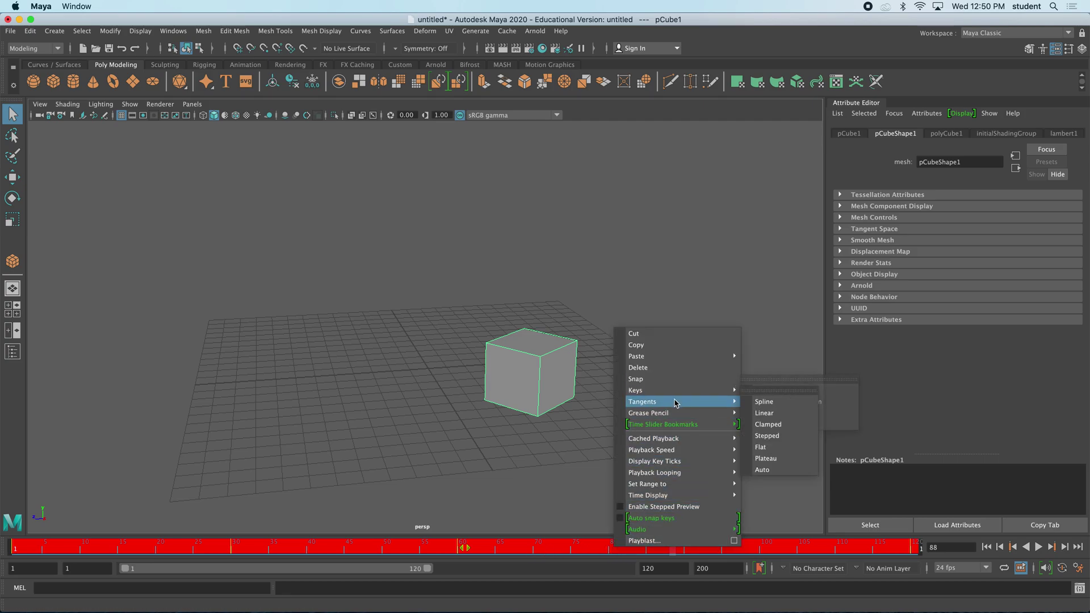
left_click(778, 415)
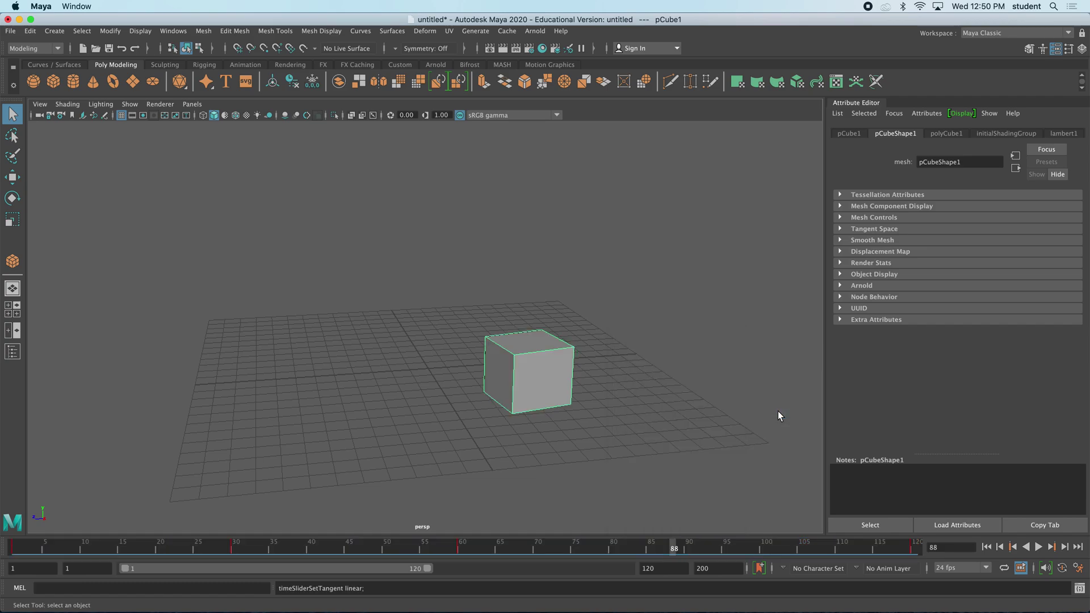
- Play the animation forward to check the cube's linear-tangent motion
left_click(1038, 546)
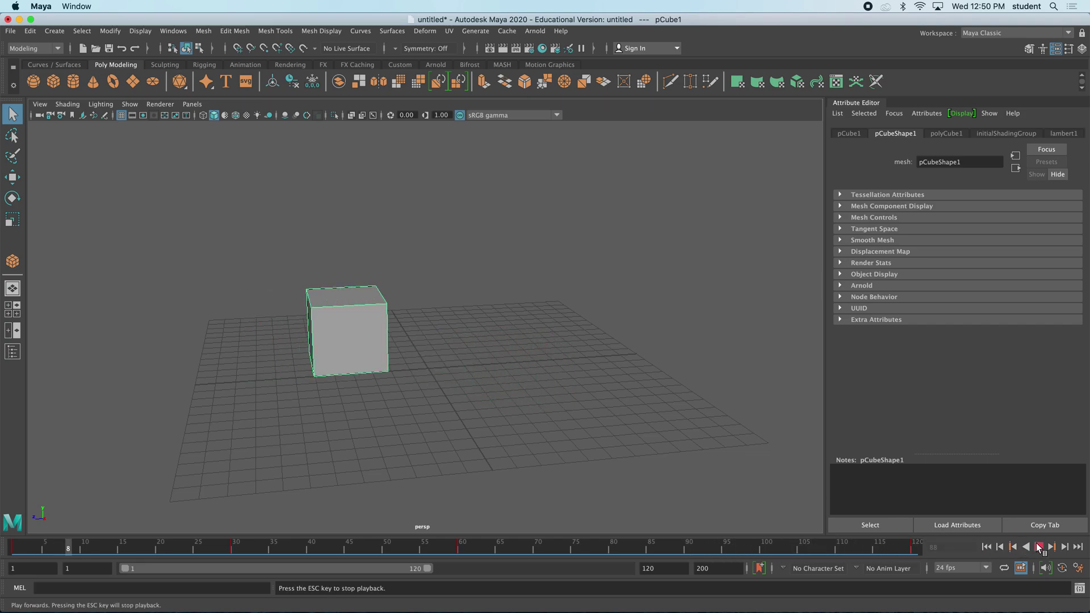